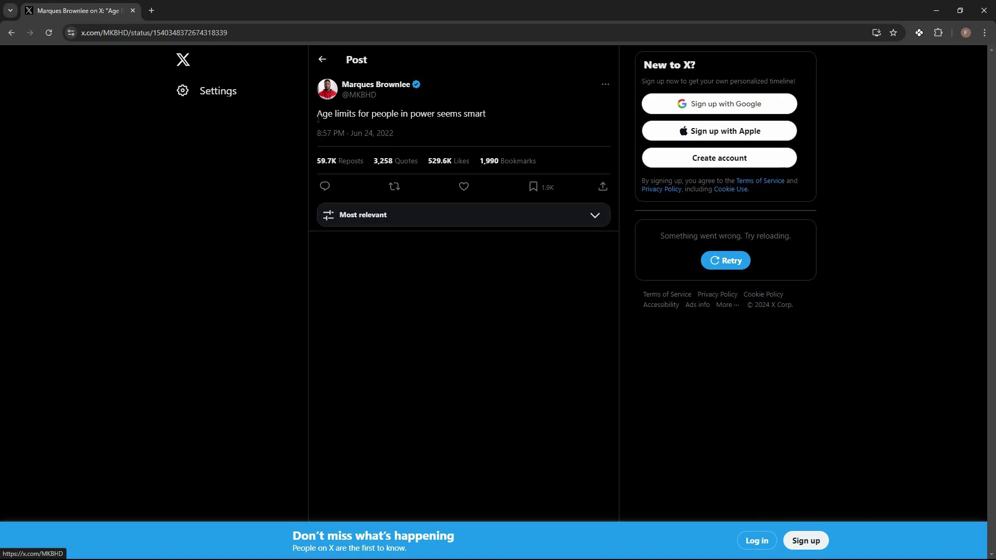
Use Pismo on the post's text about age limits with the prompt "generate some replies for this social media post" and review the suggestions.
{"action": "key", "text": "super+Down"}
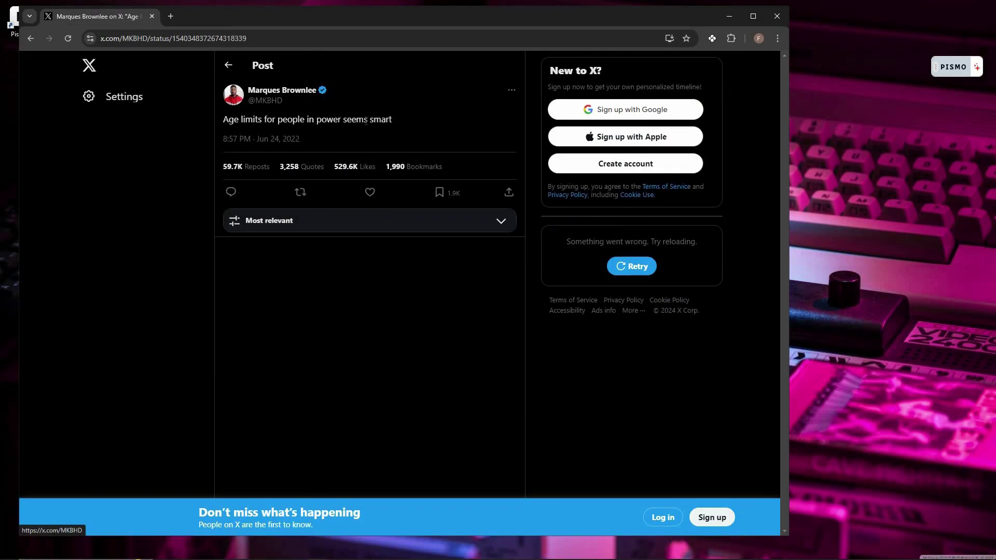
{"action": "triple_click", "coordinate": [393, 120]}
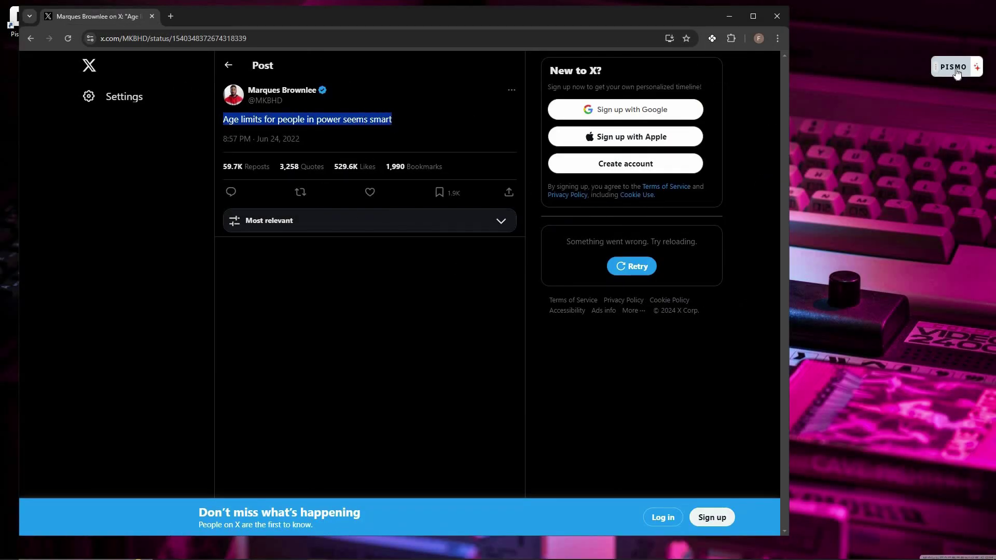
{"action": "left_click", "coordinate": [957, 74]}
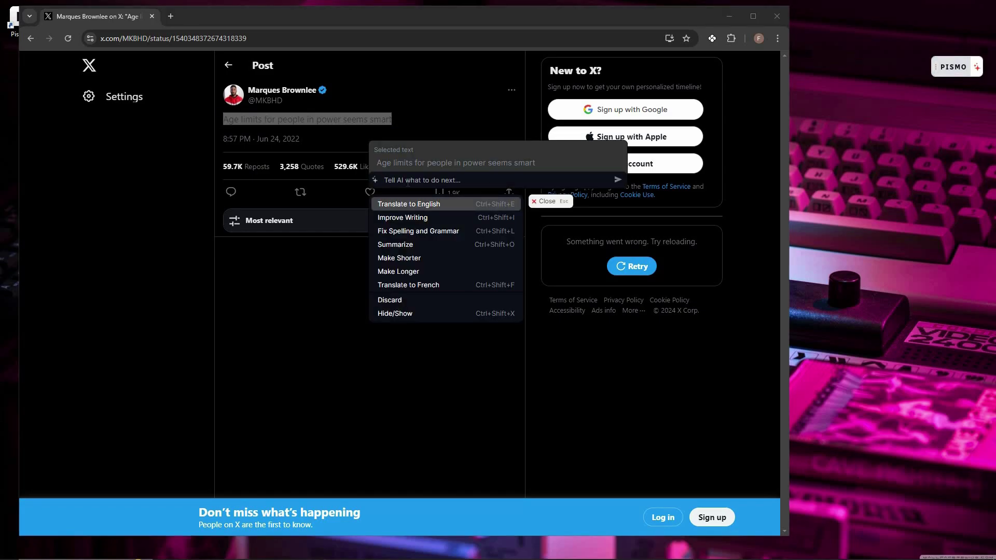
{"action": "type", "text": "generate some repl"}
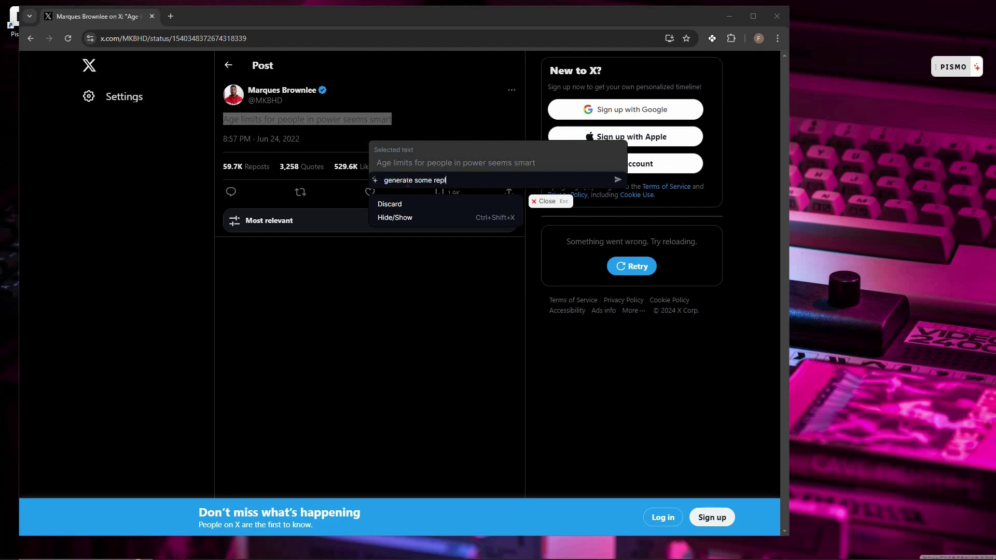
{"action": "type", "text": "ies for this social media post"}
{"action": "left_click", "coordinate": [618, 180]}
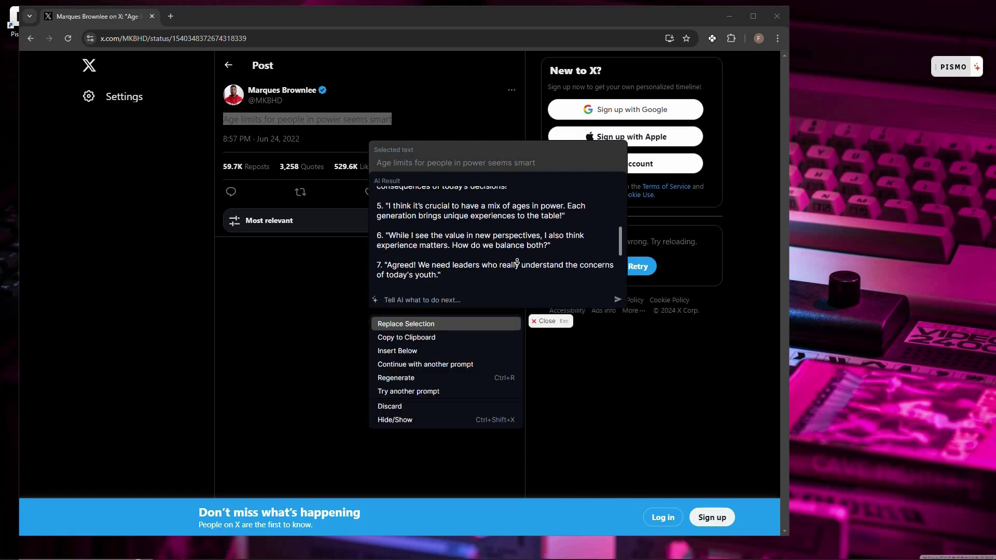
{"action": "scroll", "coordinate": [517, 263], "scroll_direction": "down", "scroll_amount": 4}
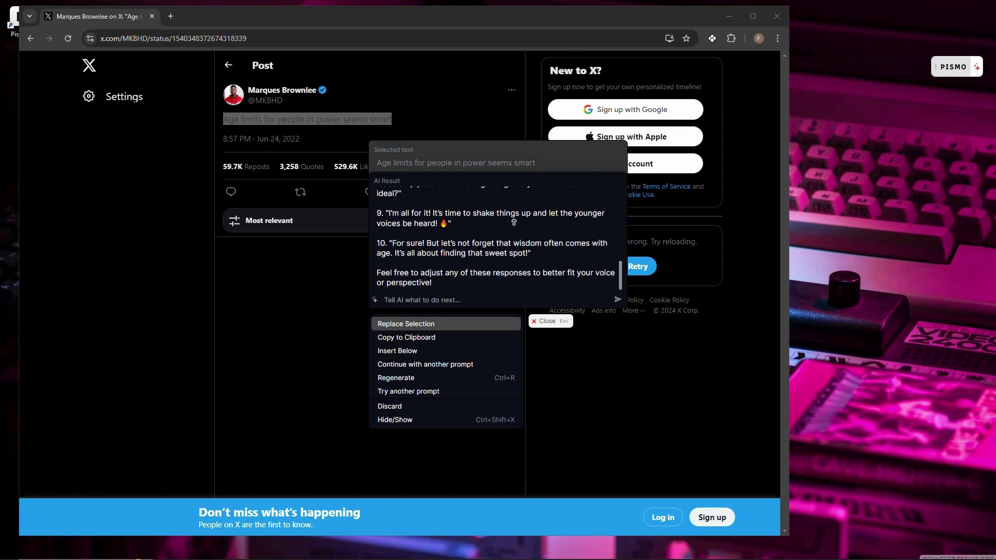
{"action": "scroll", "coordinate": [513, 213], "scroll_direction": "up", "scroll_amount": 5}
{"action": "scroll", "coordinate": [400, 230], "scroll_direction": "up", "scroll_amount": 3}
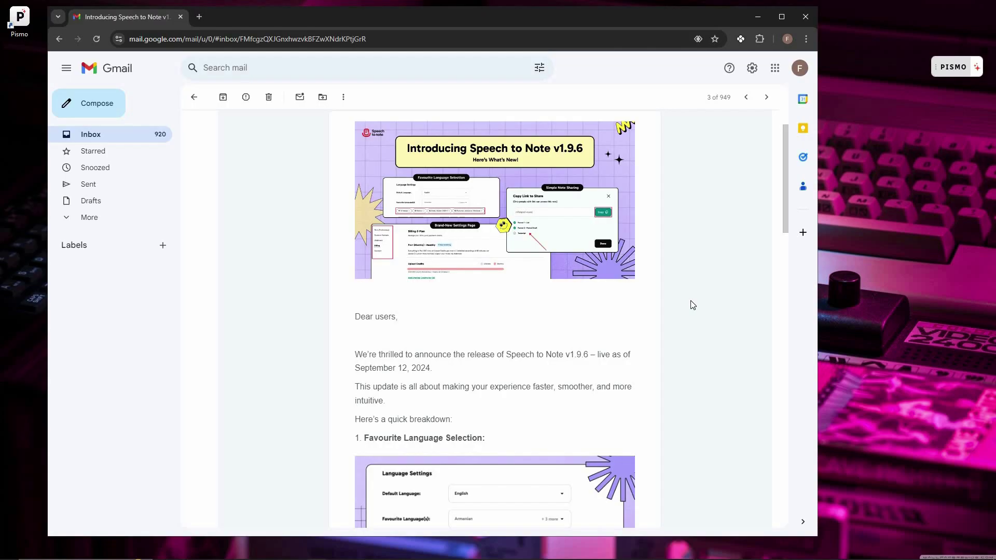
Select the Speech to Note email from its greeting to its sign-off and have Pismo "reply to this email in a positive manner", reading the draft.
{"action": "middle_click", "coordinate": [680, 333]}
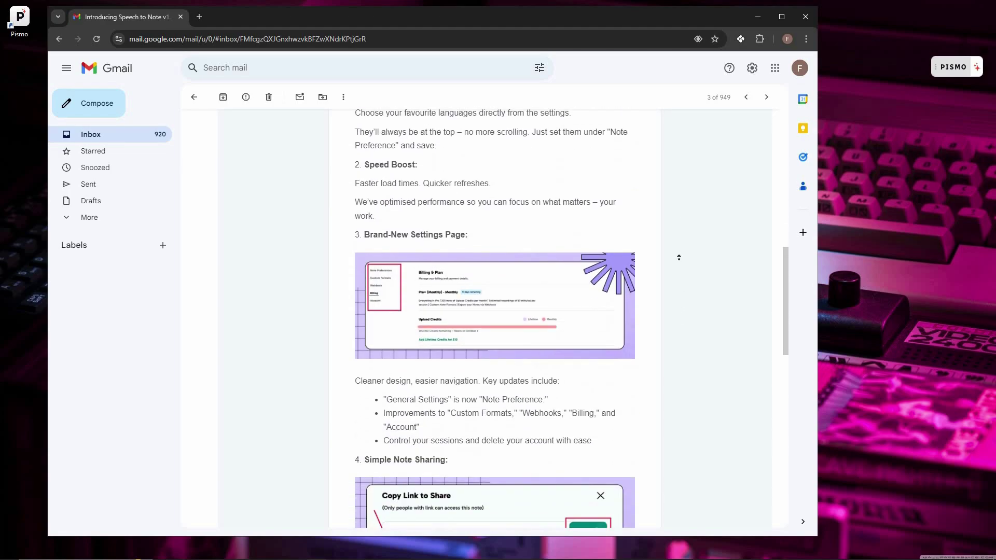
{"action": "key", "text": "Home"}
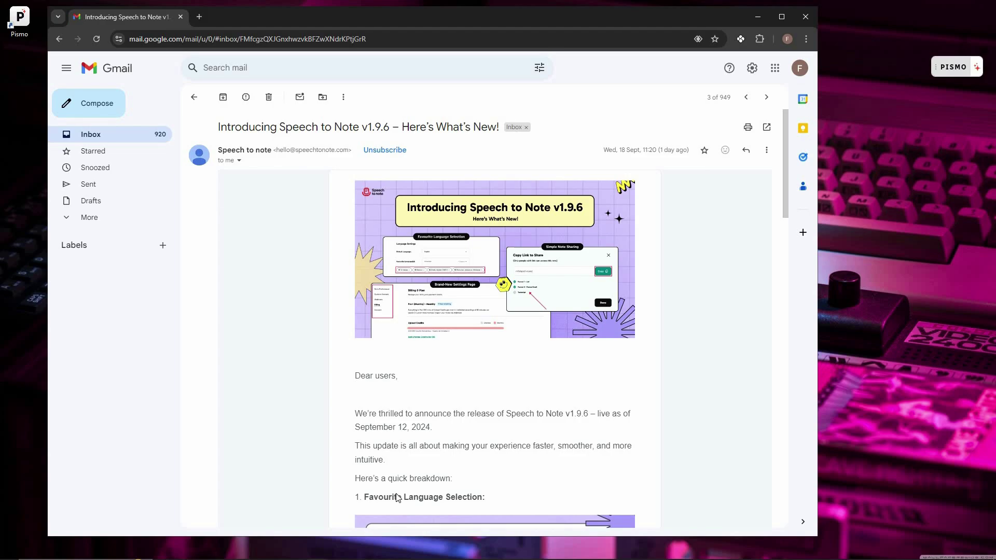
{"action": "left_click_drag", "start_coordinate": [434, 505], "coordinate": [509, 236]}
{"action": "key", "text": "ctrl+shift+End"}
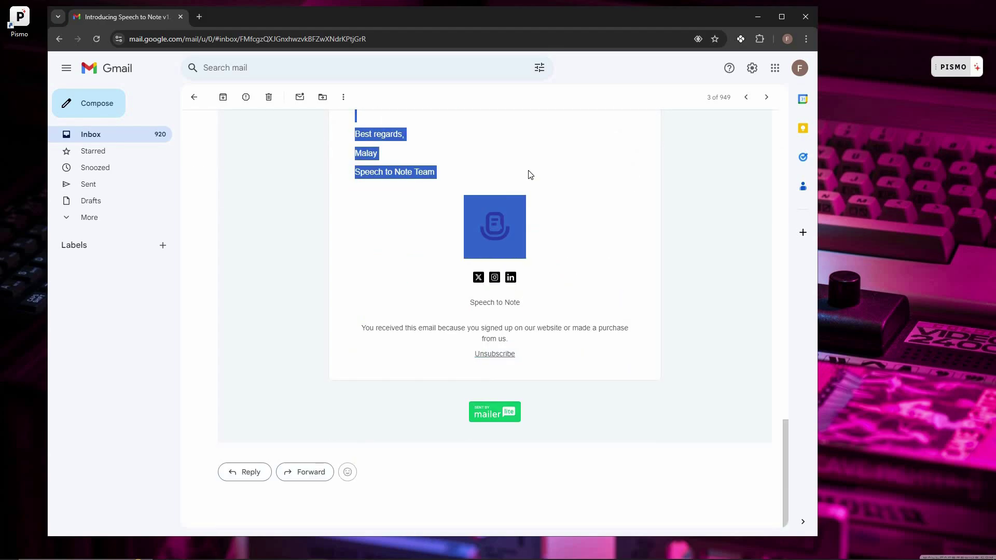
{"action": "left_click", "coordinate": [953, 71]}
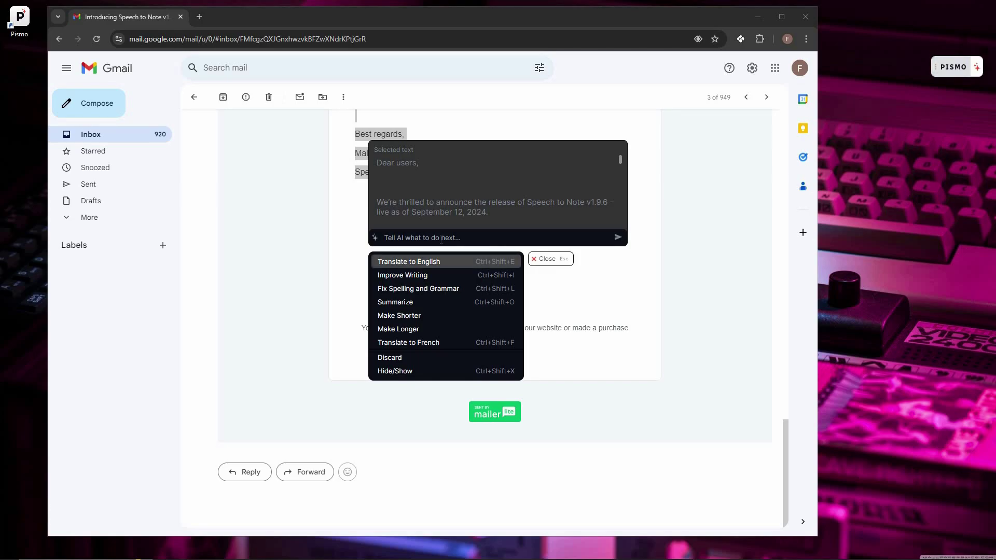
{"action": "type", "text": "reply to this email in a positive manner"}
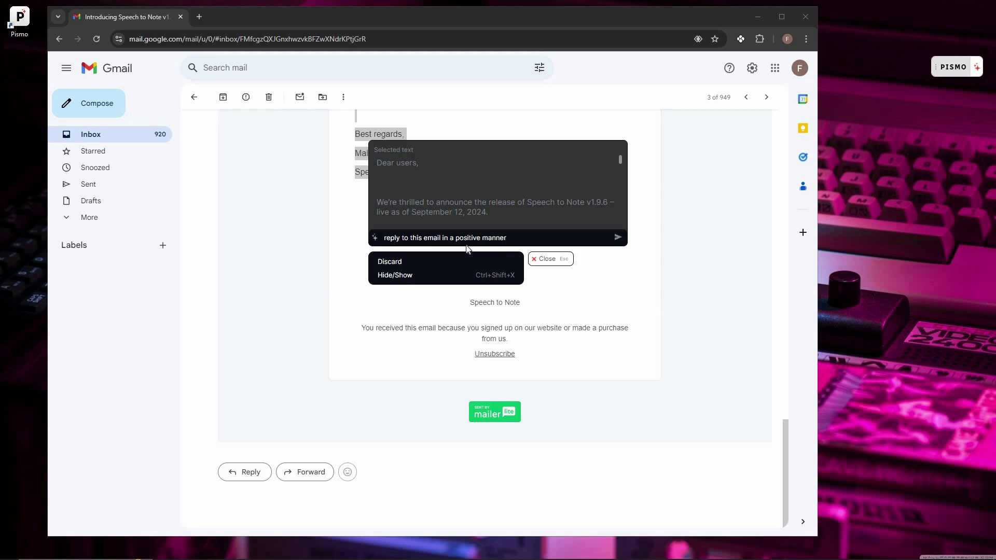
{"action": "left_click", "coordinate": [617, 238]}
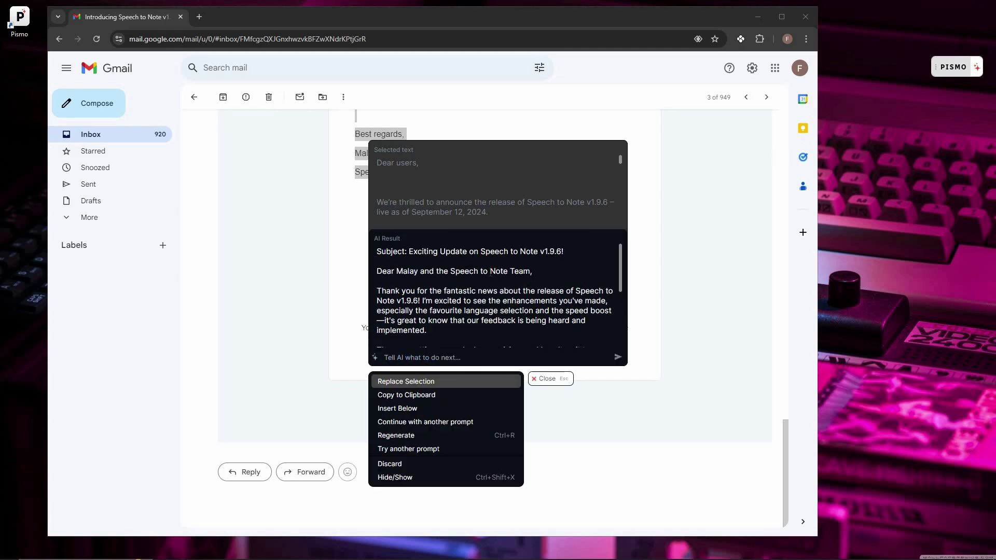
{"action": "scroll", "coordinate": [491, 274], "scroll_direction": "down", "scroll_amount": 5}
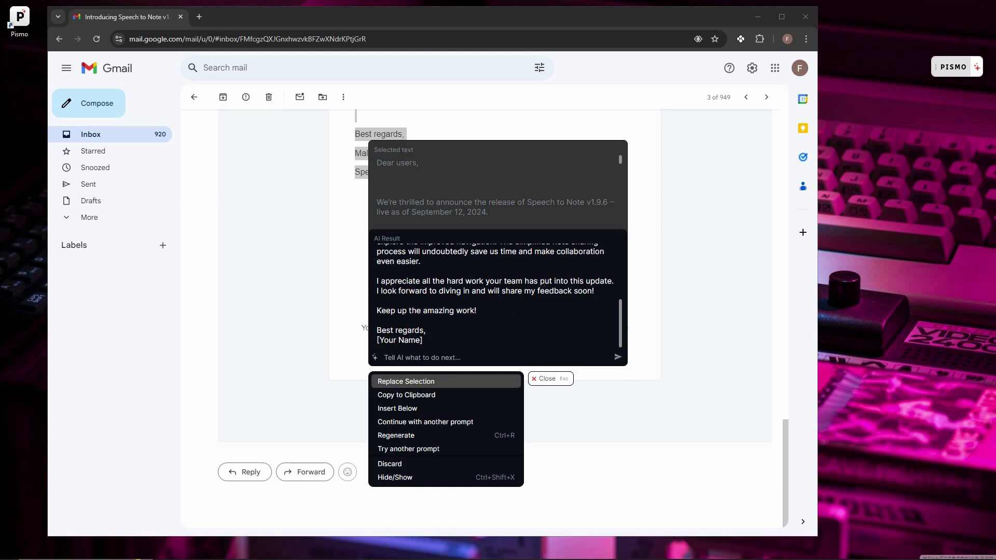
{"action": "scroll", "coordinate": [553, 274], "scroll_direction": "up", "scroll_amount": 4}
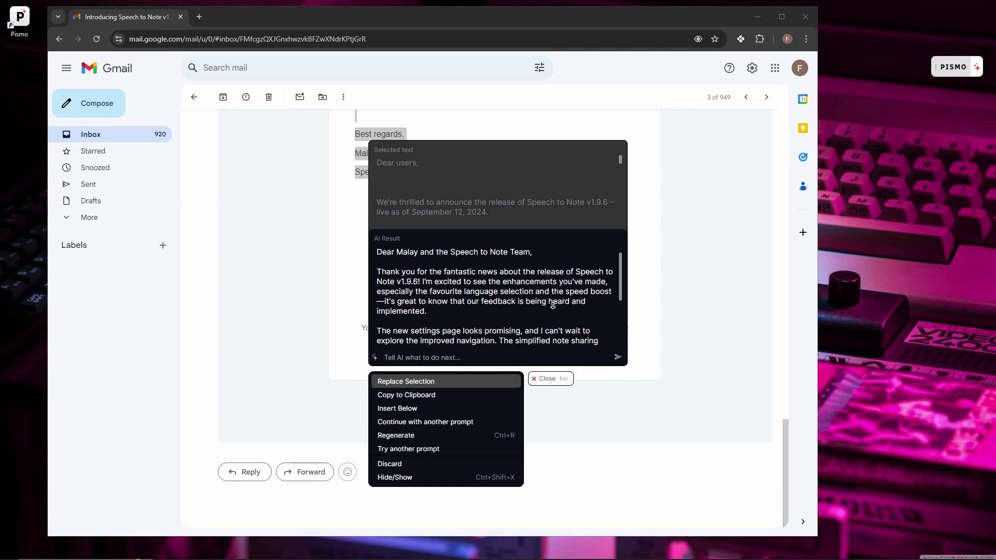
{"action": "scroll", "coordinate": [553, 306], "scroll_direction": "down", "scroll_amount": 3}
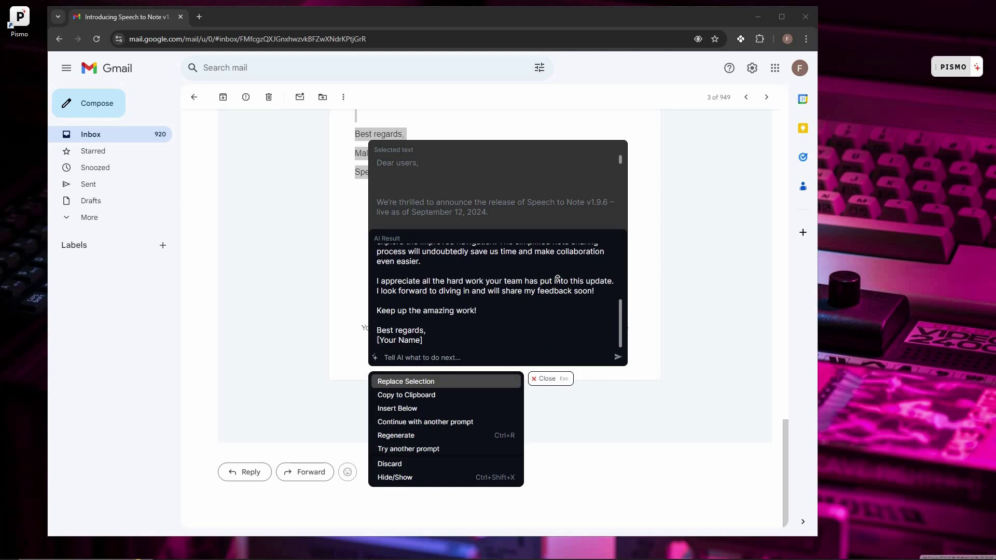
{"action": "scroll", "coordinate": [557, 279], "scroll_direction": "up", "scroll_amount": 5}
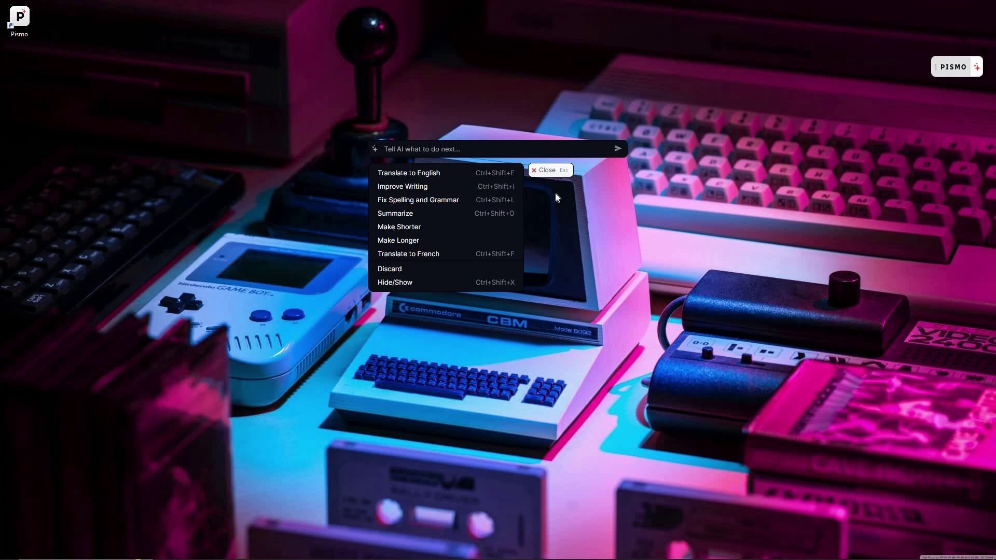
Examine the prompt options Pismo offers without selected text, from Translate to English through Hide/Show.
{"action": "key", "text": "Down"}
{"action": "key", "text": "Down"}
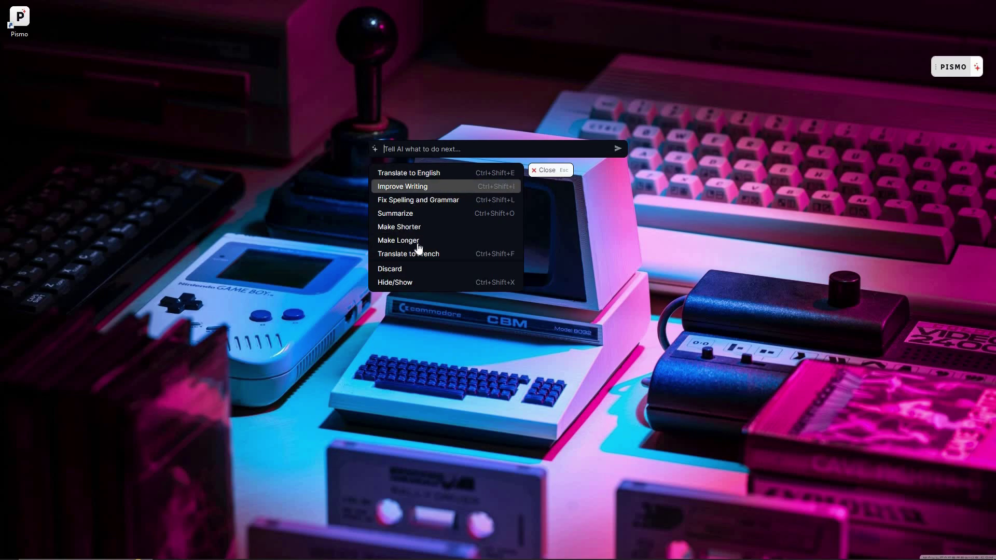
{"action": "key", "text": "Down"}
{"action": "key", "text": "Down"}
{"action": "key", "text": "Down"}
{"action": "key", "text": "Down"}
{"action": "key", "text": "Down"}
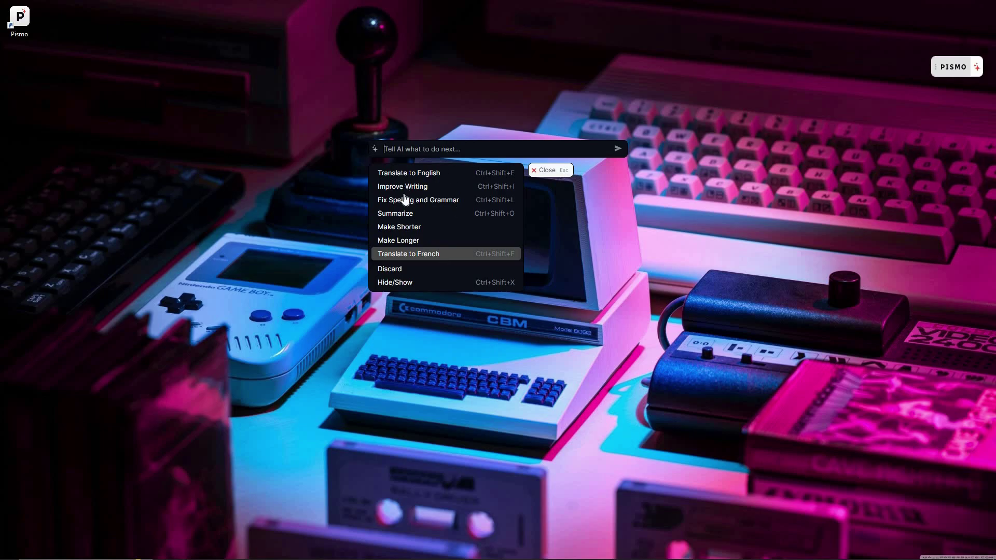
{"action": "key", "text": "Up"}
{"action": "key", "text": "Up"}
{"action": "key", "text": "Up"}
{"action": "key", "text": "Up"}
{"action": "key", "text": "Up"}
{"action": "key", "text": "Up"}
{"action": "key", "text": "Down"}
{"action": "key", "text": "Down"}
{"action": "key", "text": "Down"}
{"action": "key", "text": "Down"}
{"action": "key", "text": "Down"}
{"action": "key", "text": "Down"}
{"action": "key", "text": "Down"}
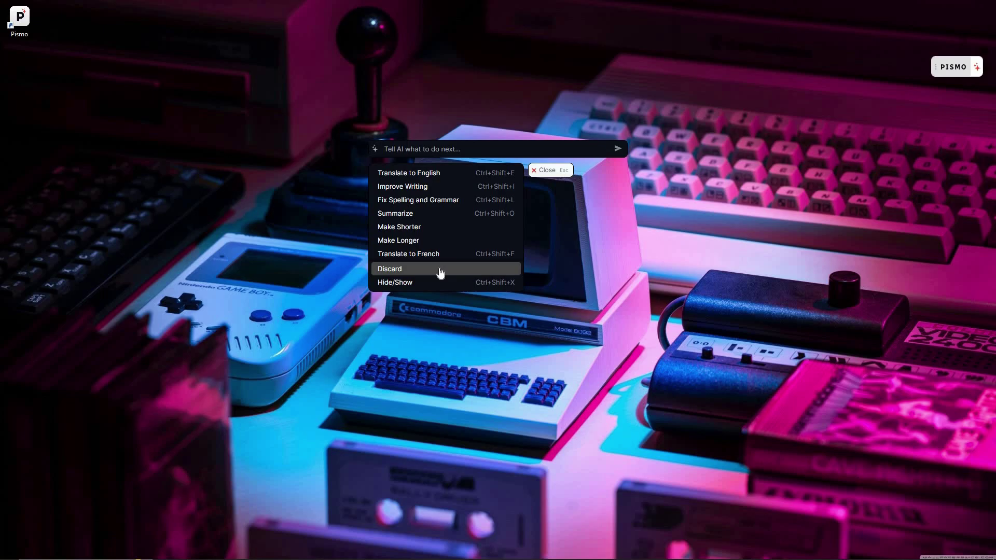
{"action": "key", "text": "Down"}
{"action": "key", "text": "Down"}
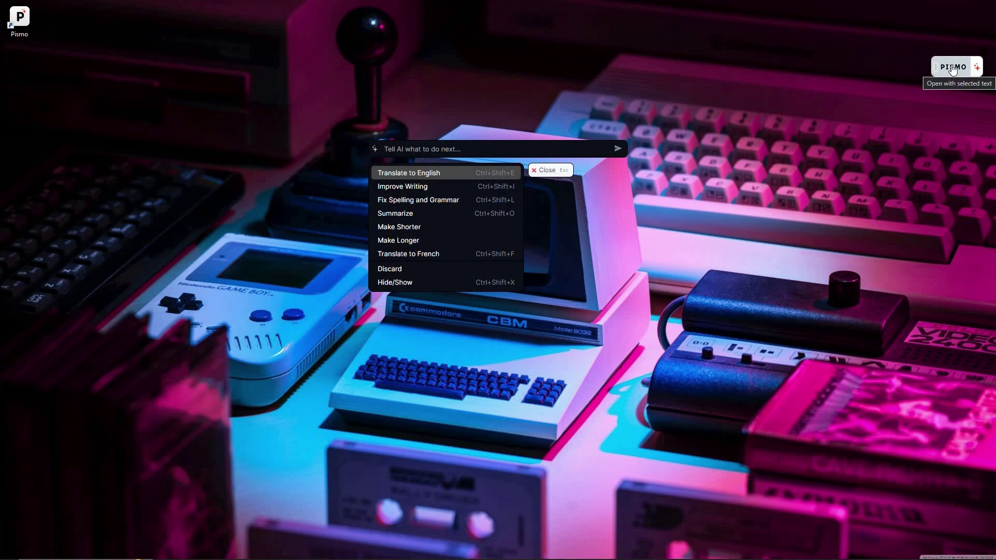
Open Pismo's settings and examine the standard prompts, including the commands behind Write sales offer and Rephrase.
{"action": "right_click", "coordinate": [955, 66]}
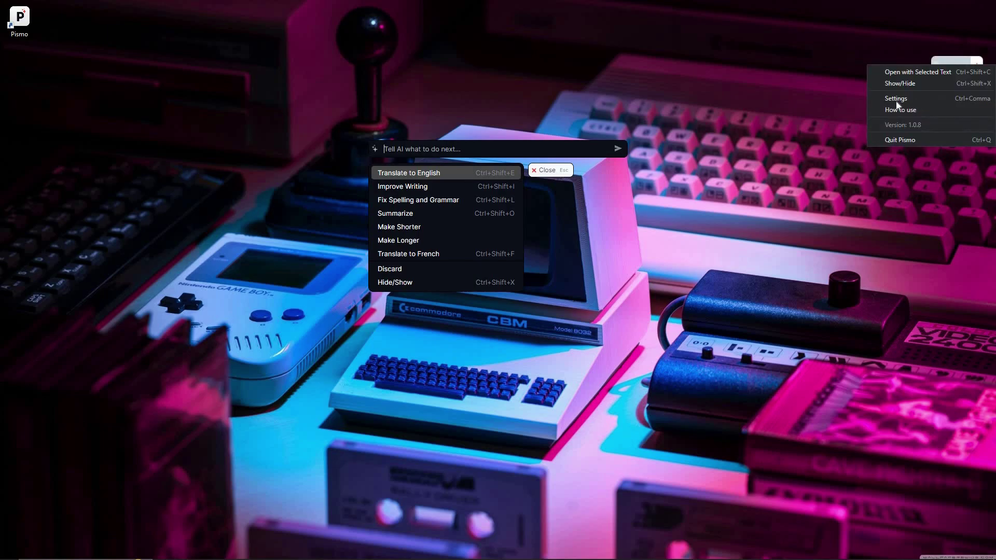
{"action": "key", "text": "Return"}
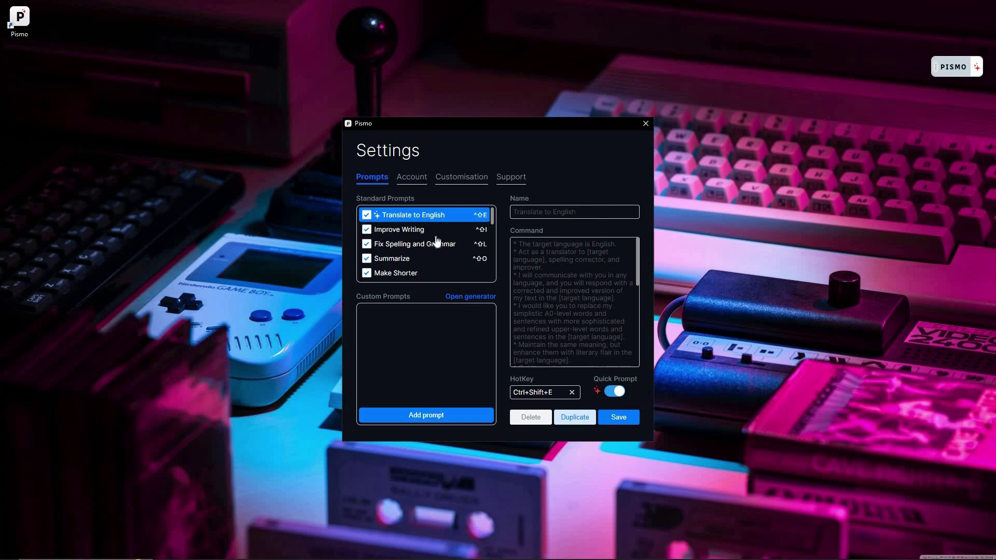
{"action": "scroll", "coordinate": [456, 246], "scroll_direction": "down", "scroll_amount": 12}
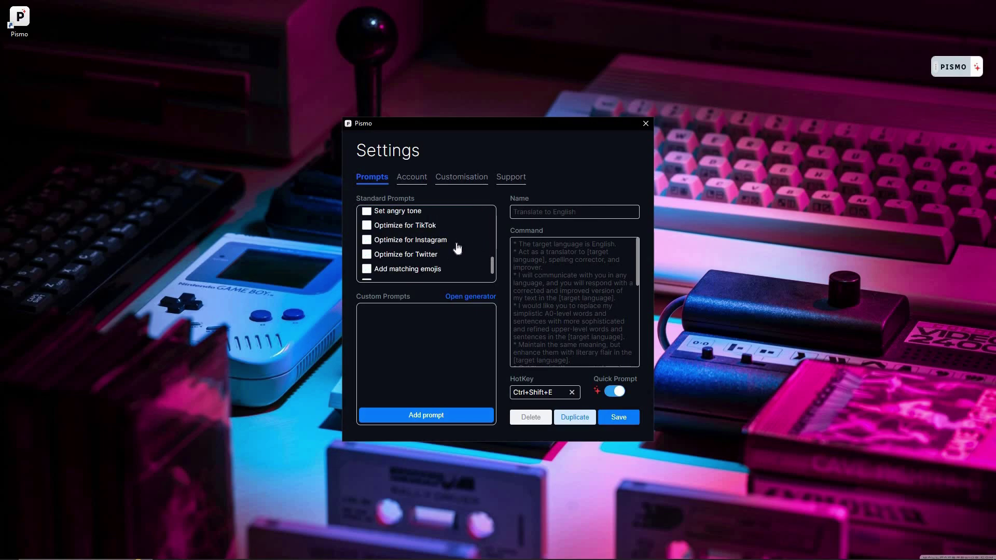
{"action": "scroll", "coordinate": [410, 278], "scroll_direction": "down", "scroll_amount": 2}
{"action": "left_click", "coordinate": [408, 274]}
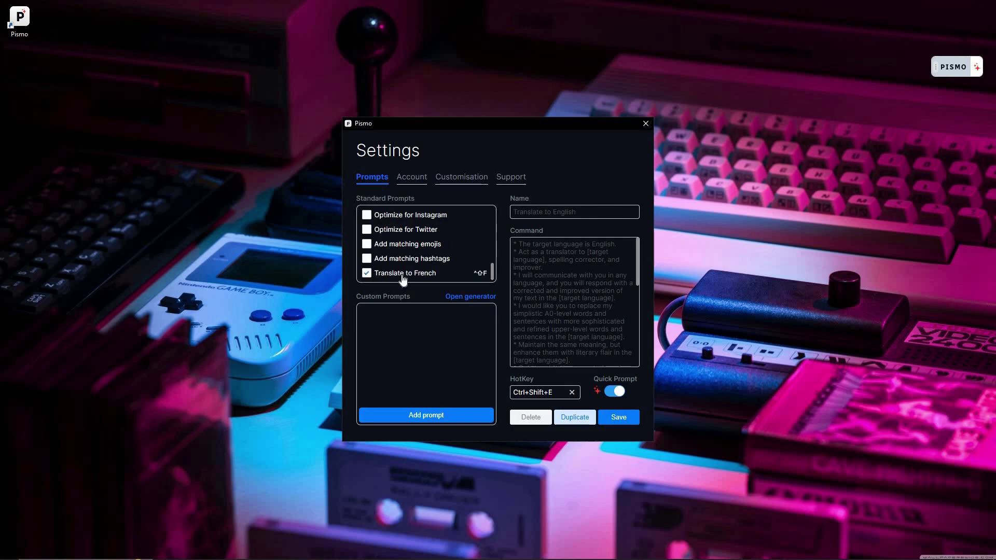
{"action": "scroll", "coordinate": [404, 270], "scroll_direction": "up", "scroll_amount": 10}
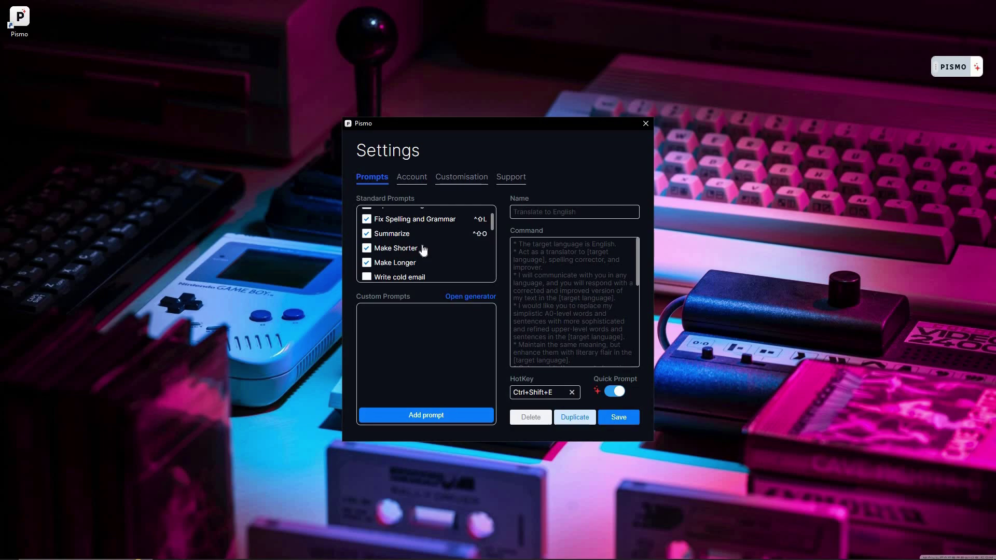
{"action": "scroll", "coordinate": [423, 251], "scroll_direction": "down", "scroll_amount": 2}
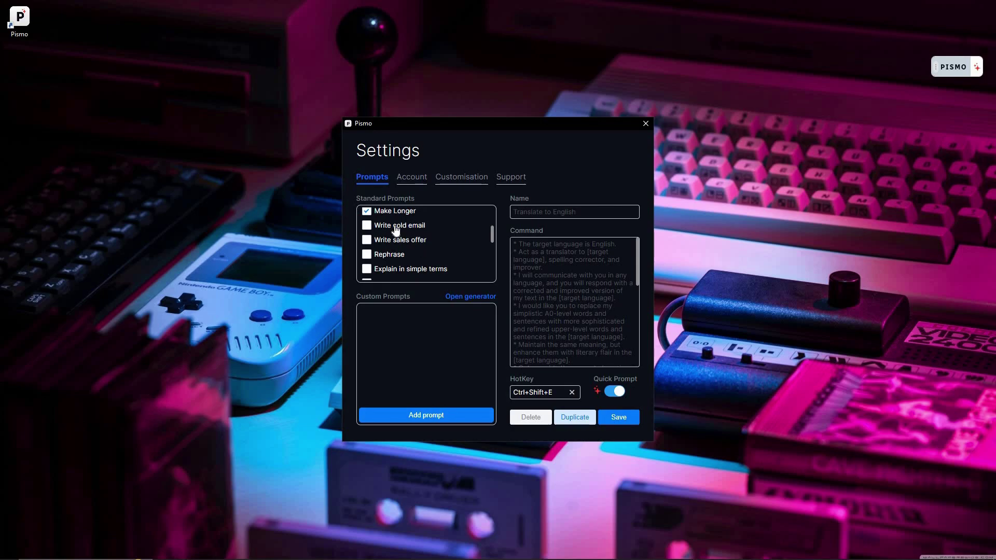
{"action": "left_click", "coordinate": [431, 241]}
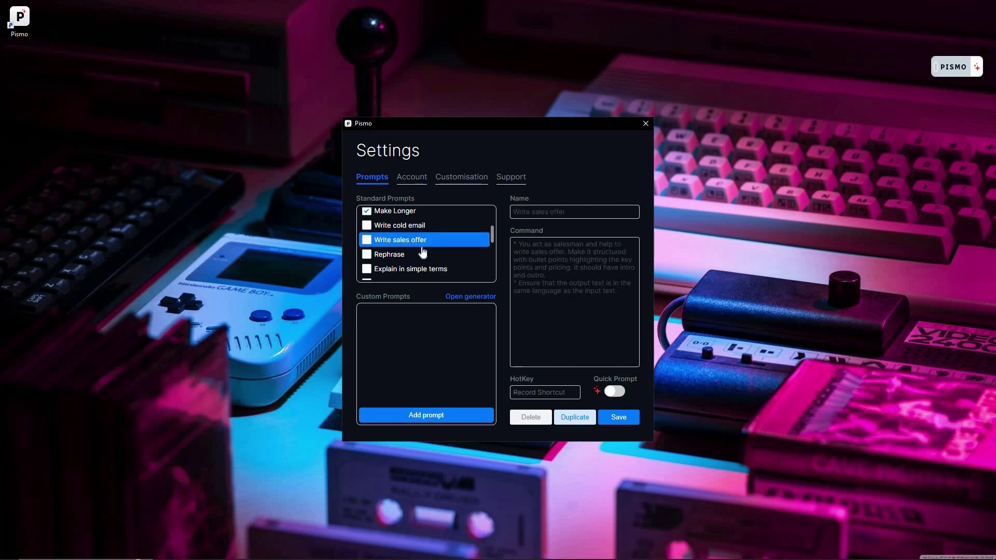
{"action": "left_click", "coordinate": [413, 258]}
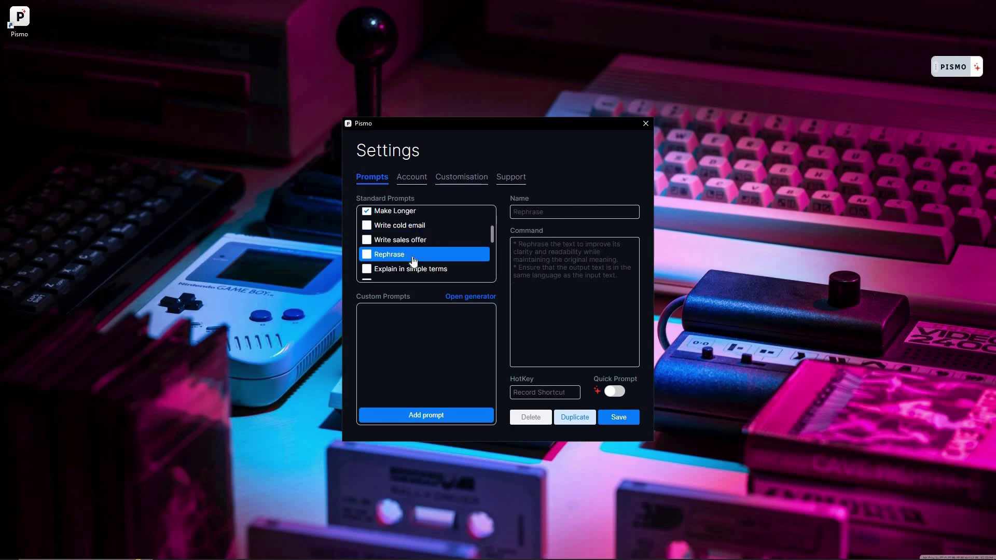
Enable the Write cold email standard prompt, save the settings and check for it in Pismo's prompt list.
{"action": "left_click", "coordinate": [367, 227]}
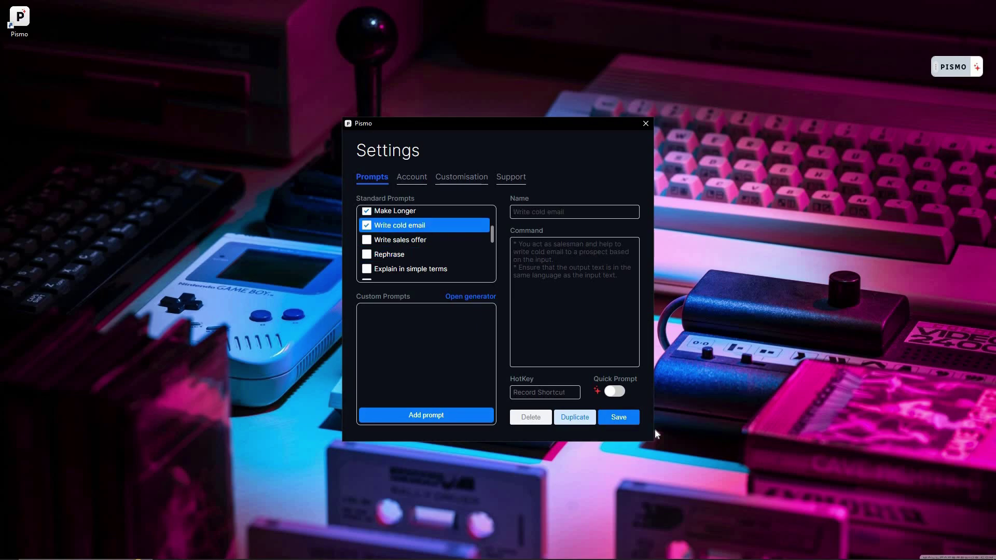
{"action": "left_click", "coordinate": [622, 419]}
{"action": "left_click", "coordinate": [954, 67]}
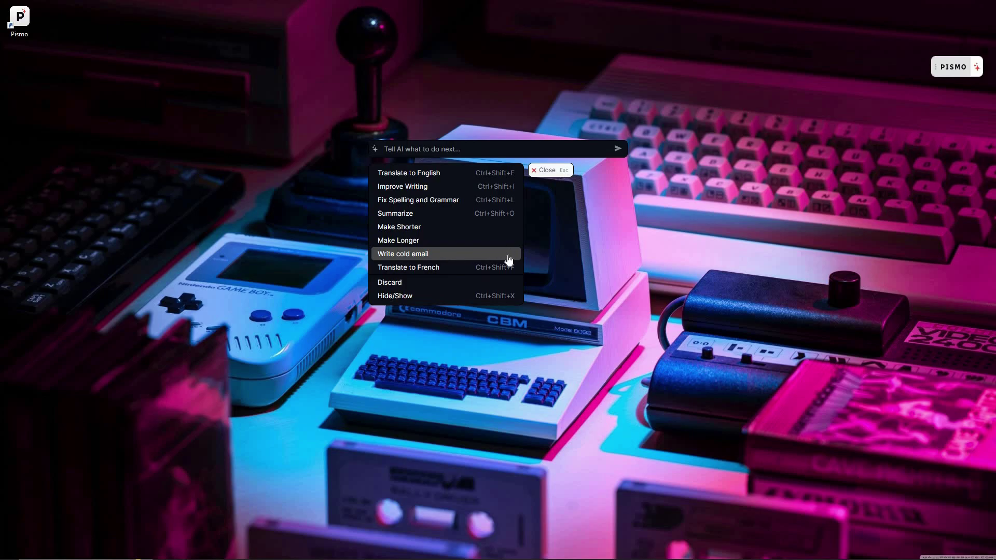
{"action": "left_click", "coordinate": [944, 70]}
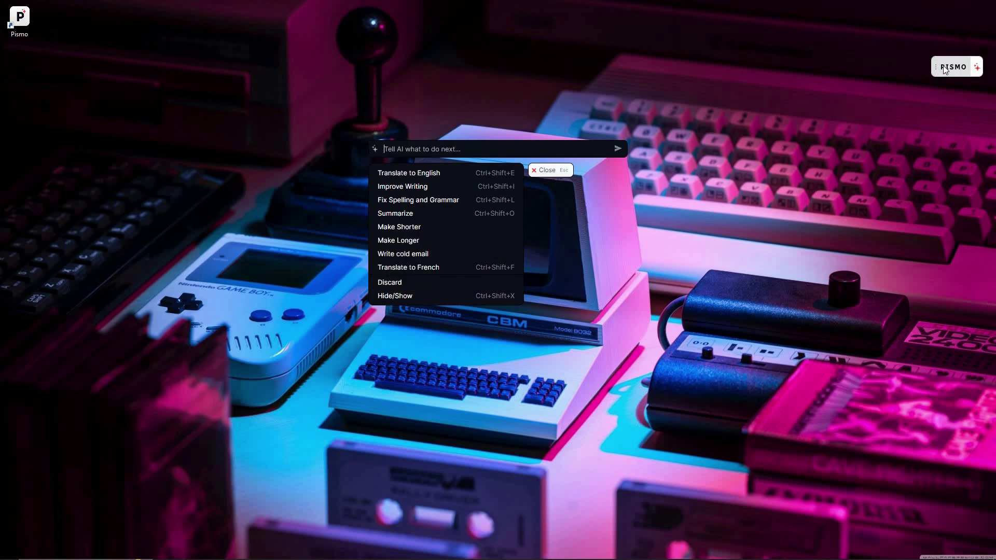
Add a custom prompt named "Facts Prompt" with the command "generate top 10 prompts" in Pismo's settings and save it.
{"action": "right_click", "coordinate": [944, 70]}
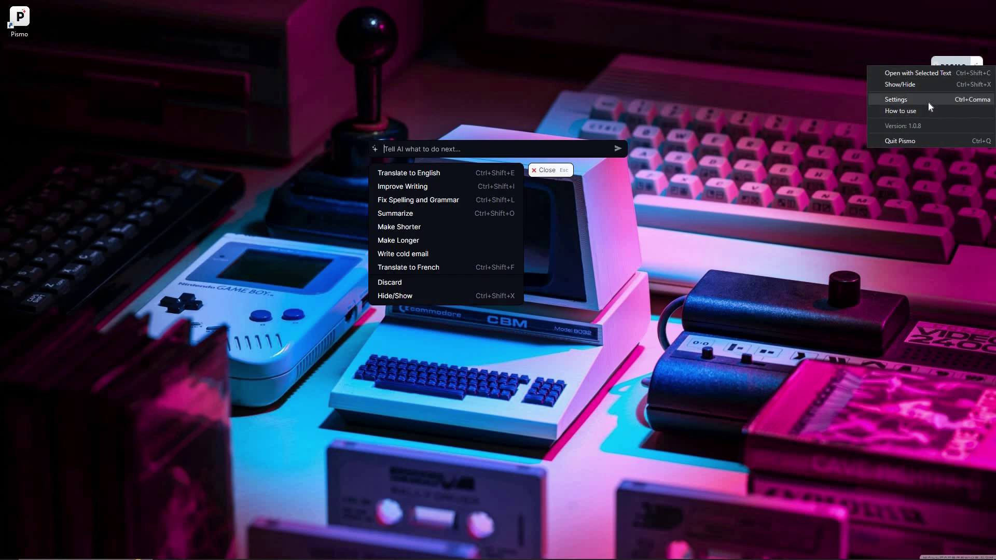
{"action": "left_click", "coordinate": [928, 101]}
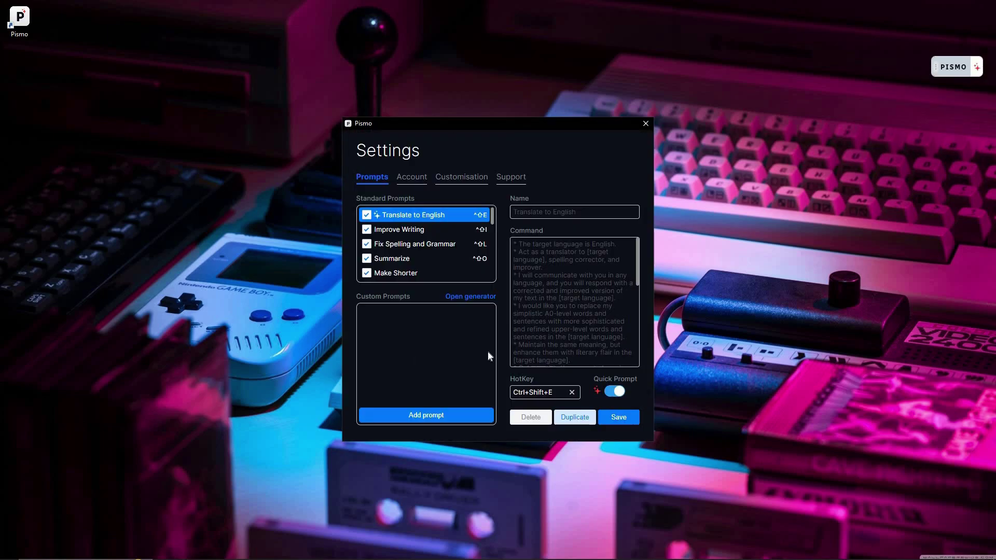
{"action": "left_click", "coordinate": [426, 418]}
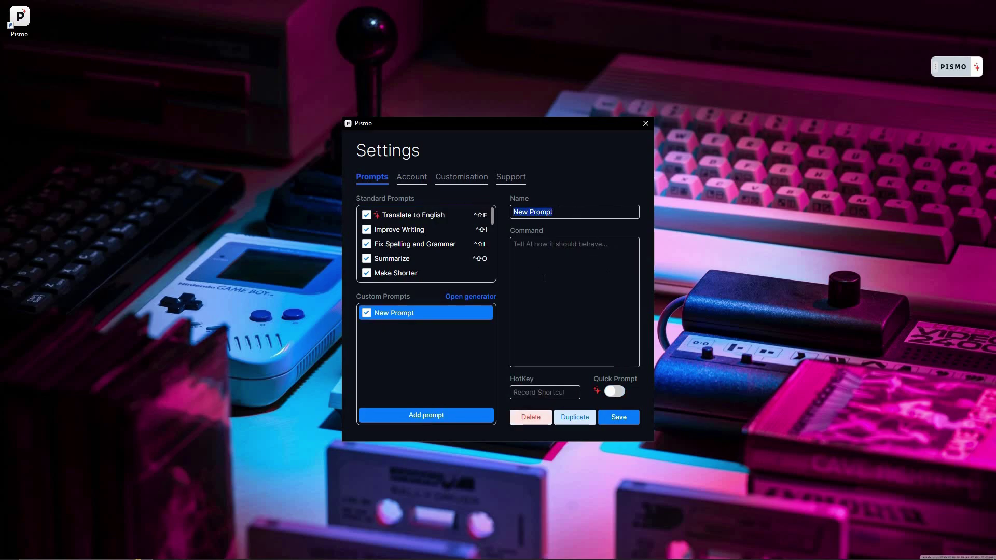
{"action": "left_click", "coordinate": [542, 244]}
{"action": "triple_click", "coordinate": [550, 211]}
{"action": "type", "text": "Facts Prompt"}
{"action": "left_click", "coordinate": [590, 258]}
{"action": "type", "text": "generate top 10 prompts"}
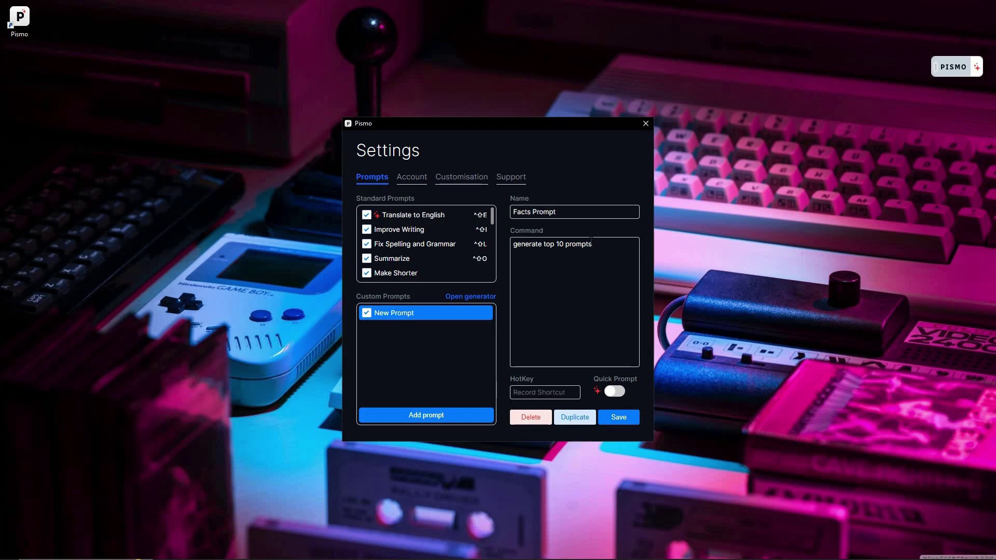
{"action": "left_click", "coordinate": [619, 422]}
Make Facts Prompt the quick prompt, save the settings and check for it in Pismo's prompt list.
{"action": "left_click", "coordinate": [614, 391]}
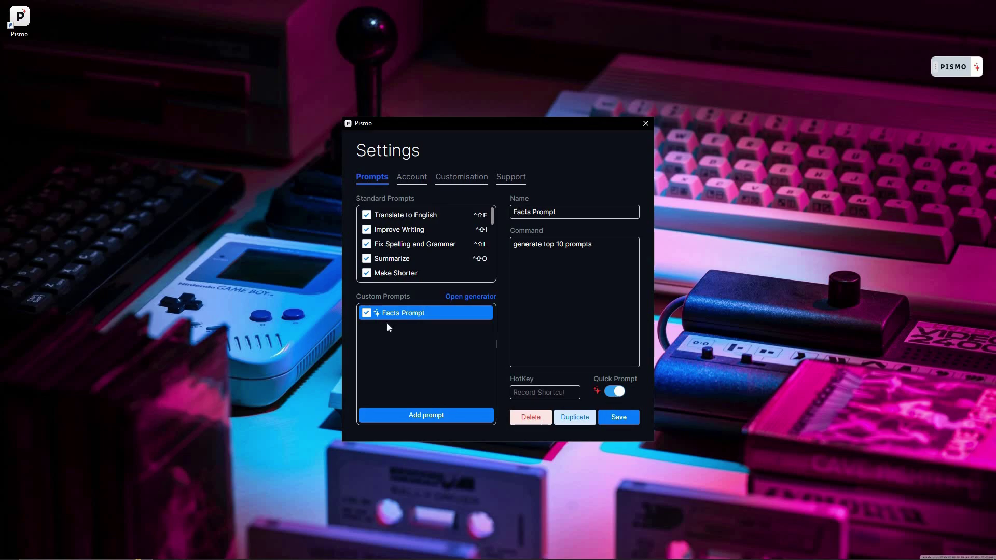
{"action": "left_click", "coordinate": [618, 417]}
{"action": "left_click", "coordinate": [646, 123]}
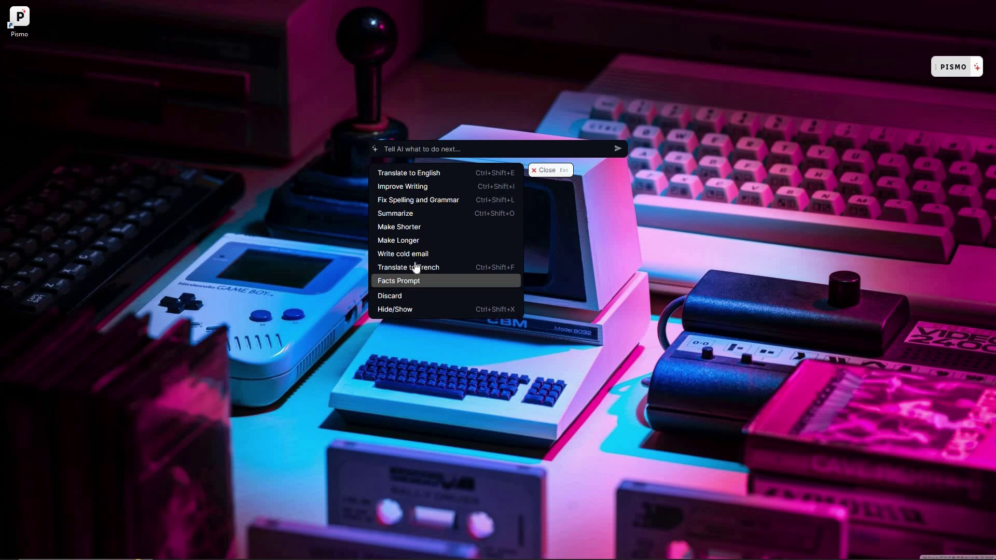
Reopen Pismo's settings and view the Pismo.ai Prompt Generator page on ChatGPT, closing the browser after reading its description.
{"action": "left_click", "coordinate": [936, 74]}
{"action": "left_click", "coordinate": [904, 100]}
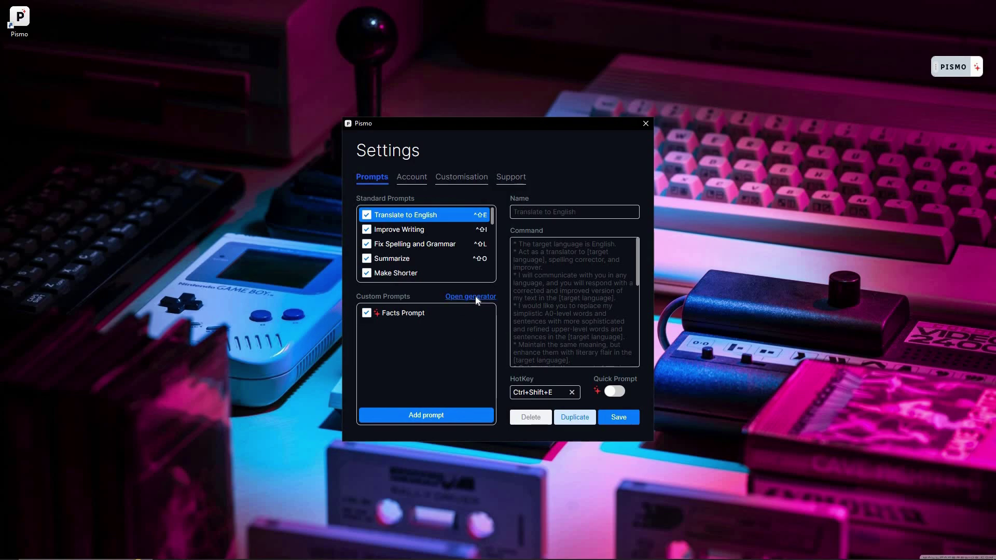
{"action": "left_click", "coordinate": [477, 297]}
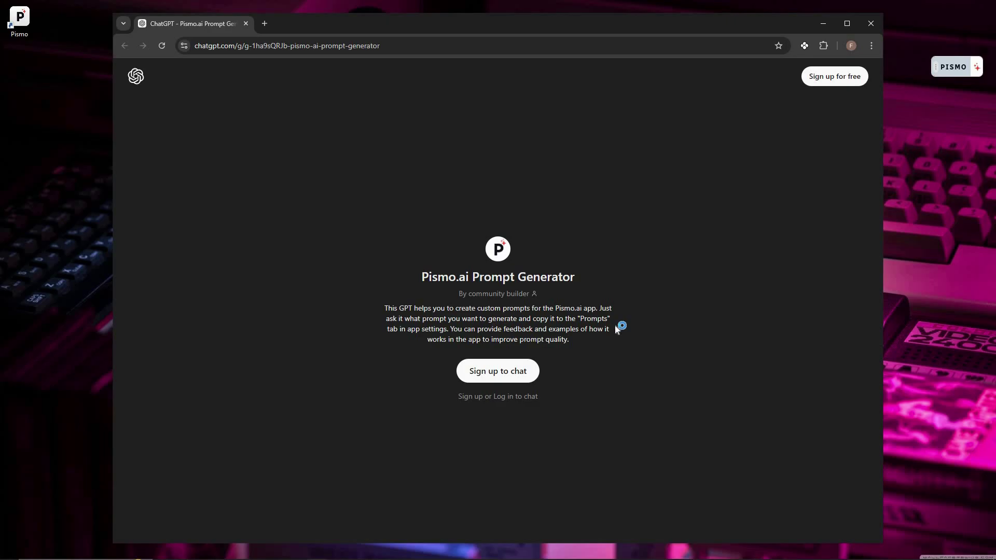
{"action": "left_click", "coordinate": [873, 25]}
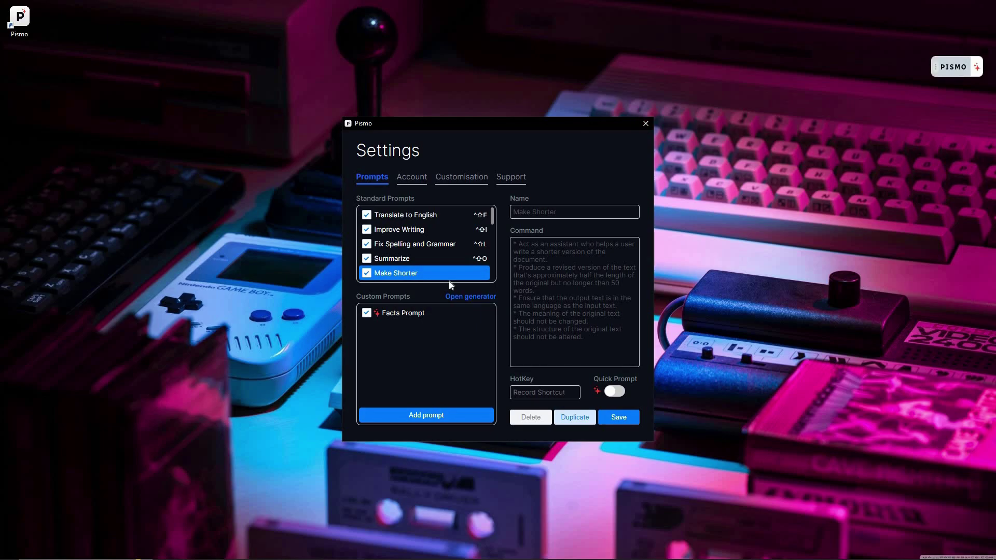
Examine the commands and hotkeys of the Translate to English and Improve Writing standard prompts, closing the settings when done.
{"action": "left_click", "coordinate": [393, 221]}
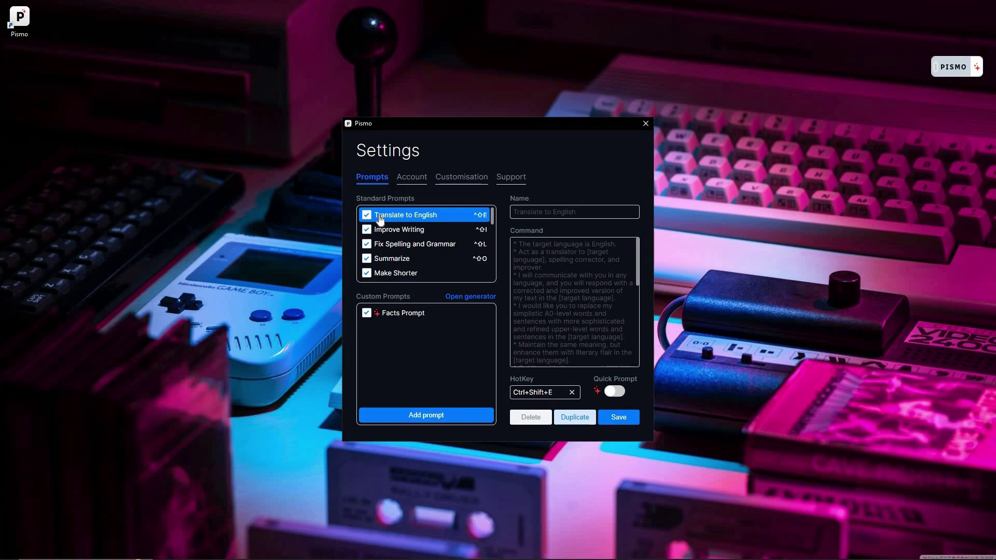
{"action": "left_click", "coordinate": [405, 230]}
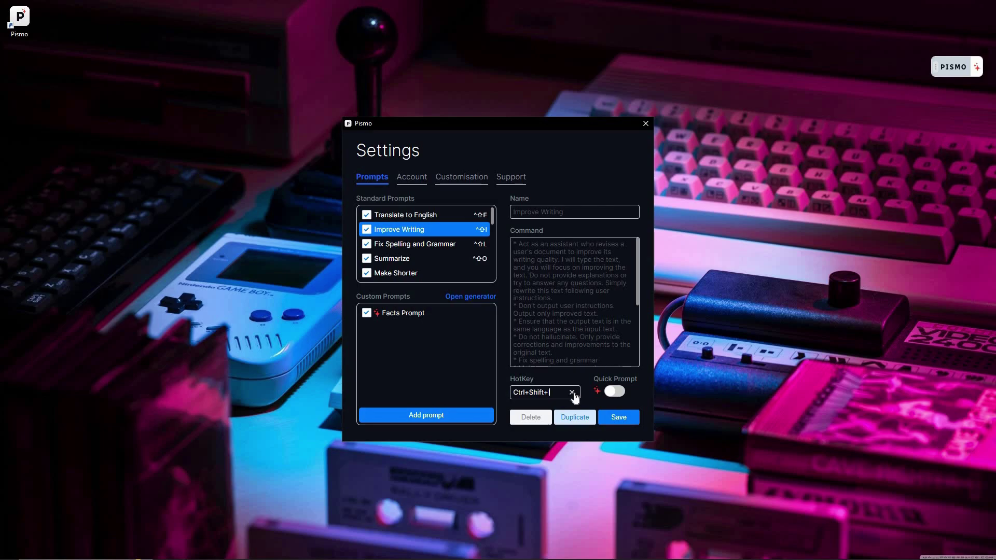
{"action": "left_click", "coordinate": [403, 219]}
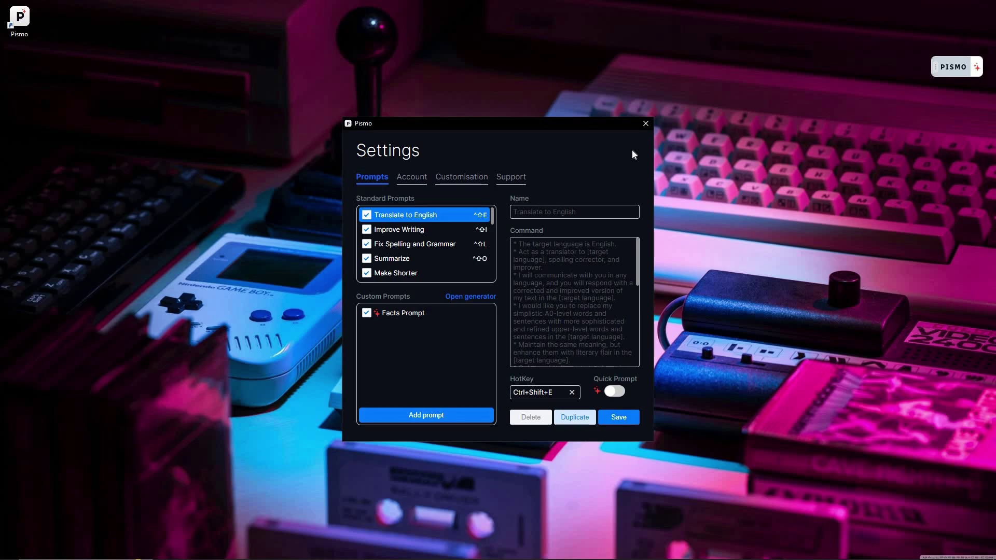
{"action": "left_click", "coordinate": [646, 124]}
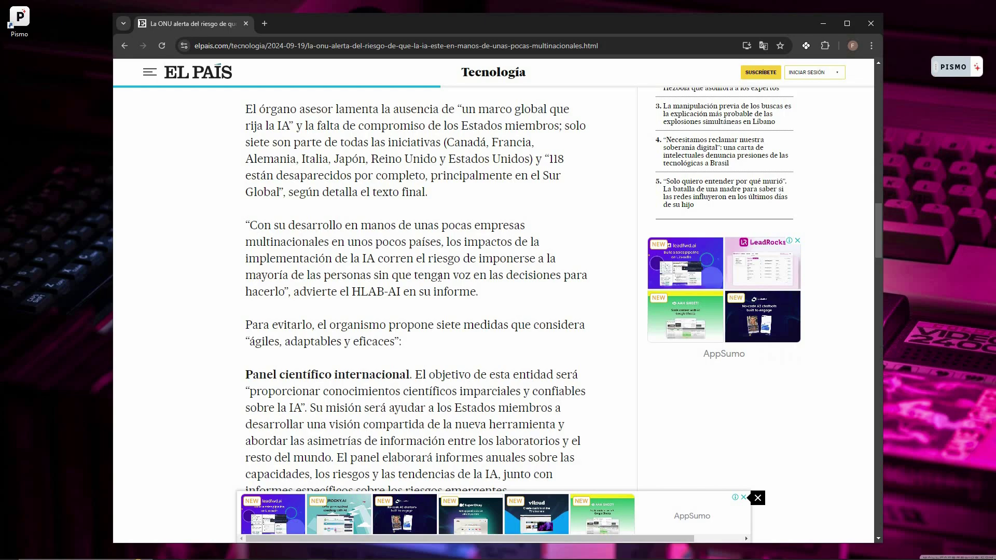
Translate the El País paragraph starting "Con su desarrollo en manos" to English with Pismo, read the result and dismiss it.
{"action": "left_click_drag", "start_coordinate": [250, 225], "coordinate": [483, 294]}
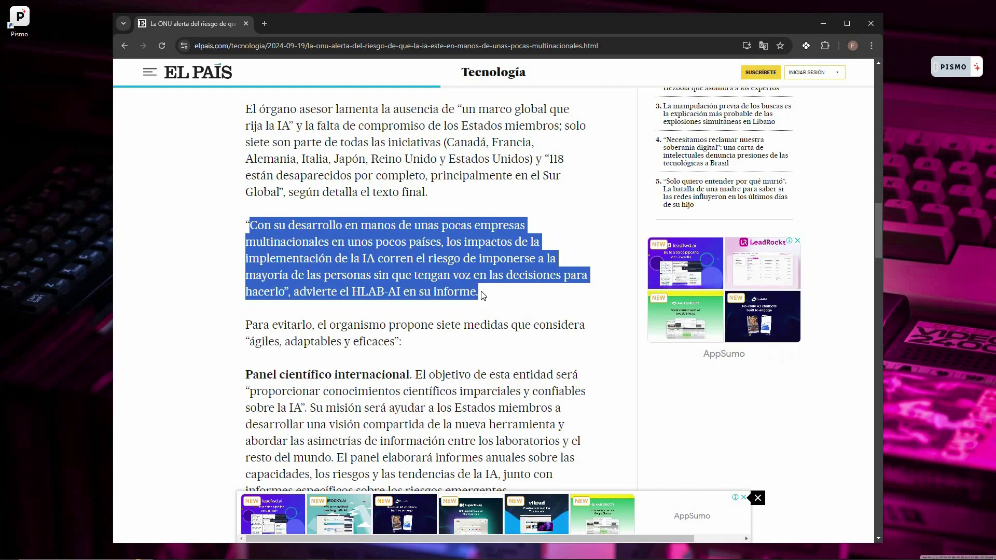
{"action": "key", "text": "ctrl+space"}
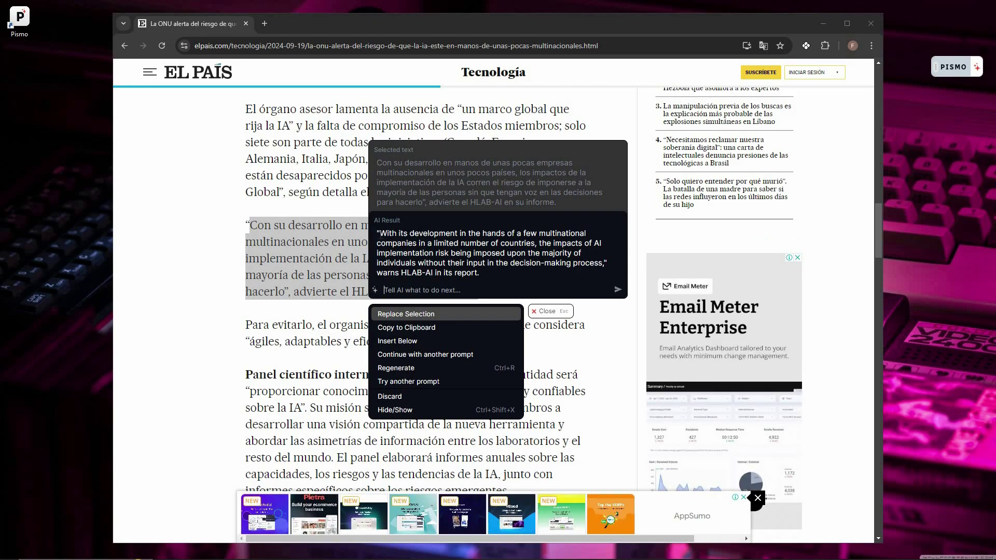
{"action": "left_click_drag", "start_coordinate": [378, 233], "coordinate": [481, 273]}
{"action": "left_click", "coordinate": [876, 26]}
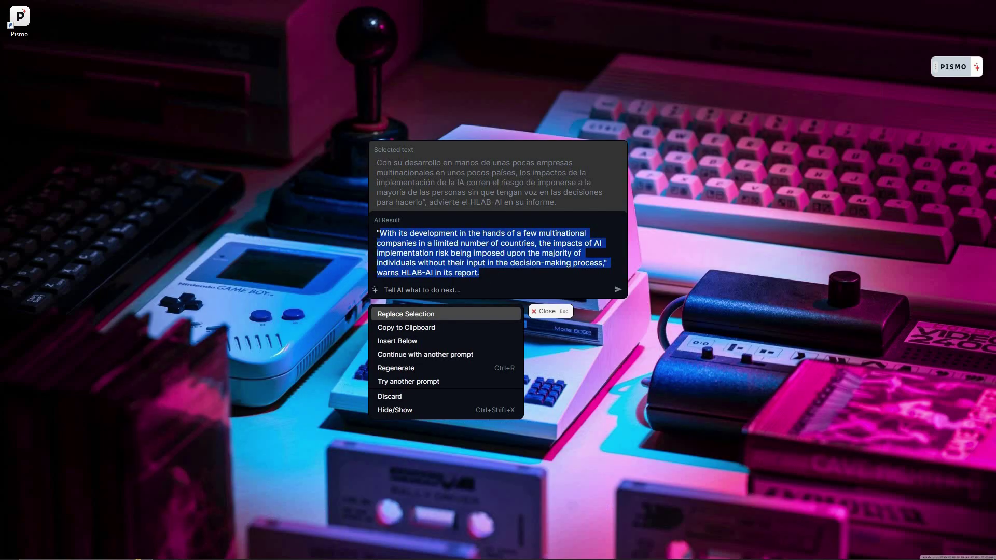
{"action": "key", "text": "Escape"}
Reopen Pismo's settings and examine the hotkey and quick prompt options of Improve Writing and the custom Facts Prompt.
{"action": "right_click", "coordinate": [938, 75]}
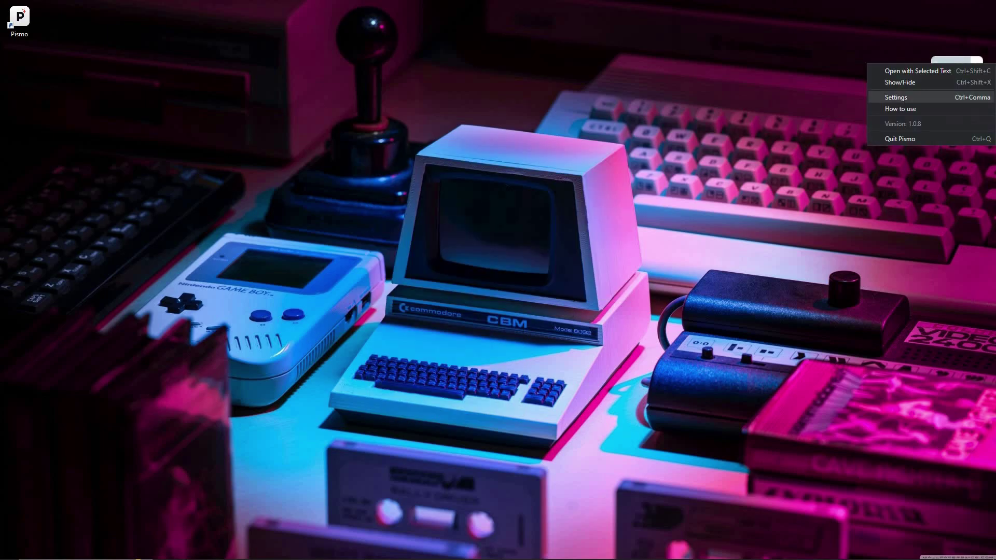
{"action": "left_click", "coordinate": [905, 96]}
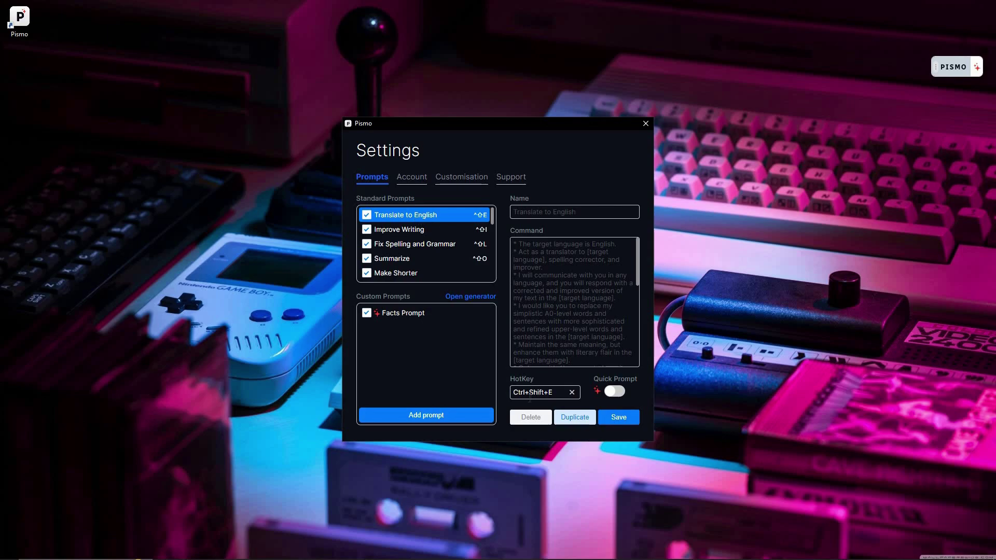
{"action": "left_click", "coordinate": [446, 229]}
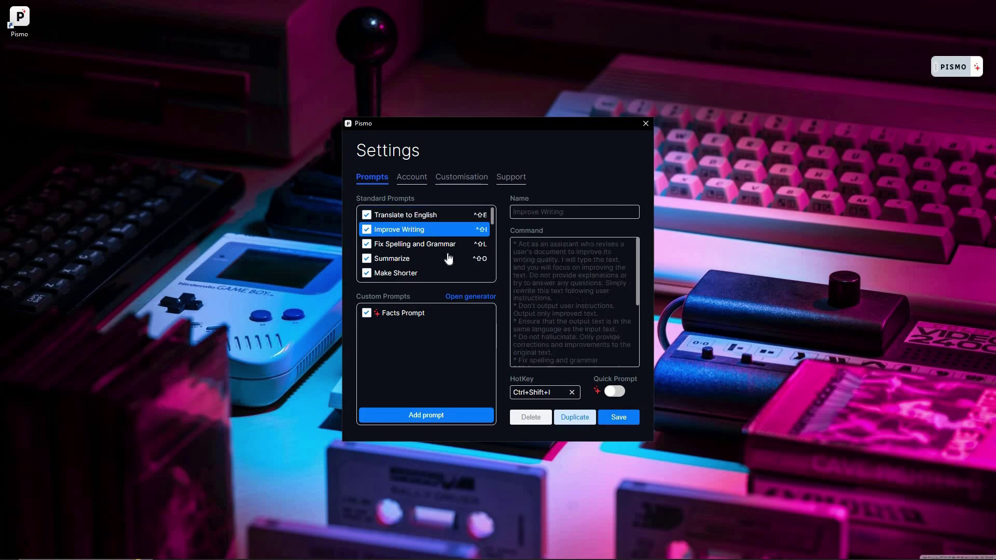
{"action": "left_click", "coordinate": [403, 319]}
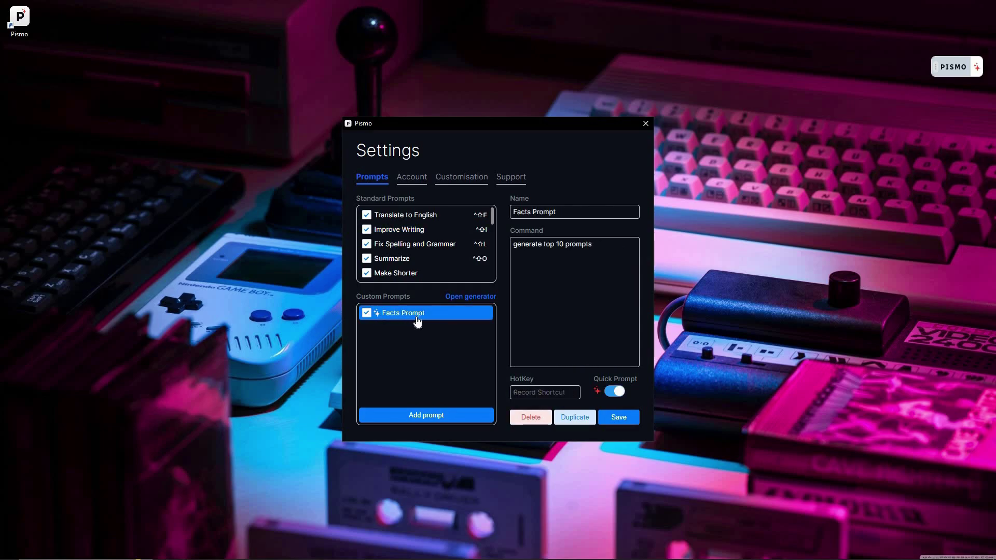